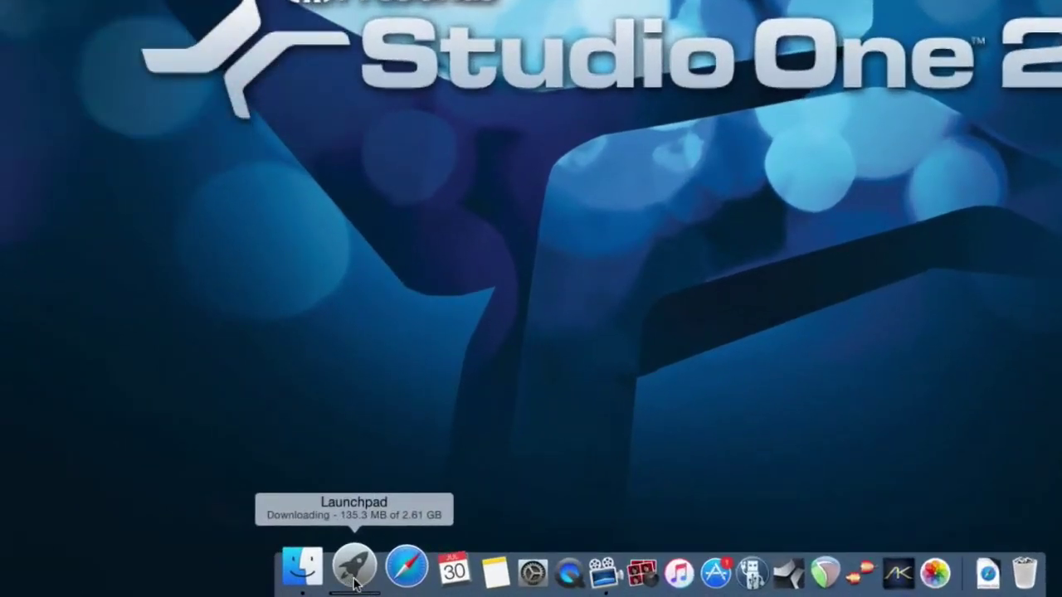
Launch Audio MIDI Setup from Launchpad's Other folder
{"action": "left_click", "coordinate": [354, 573]}
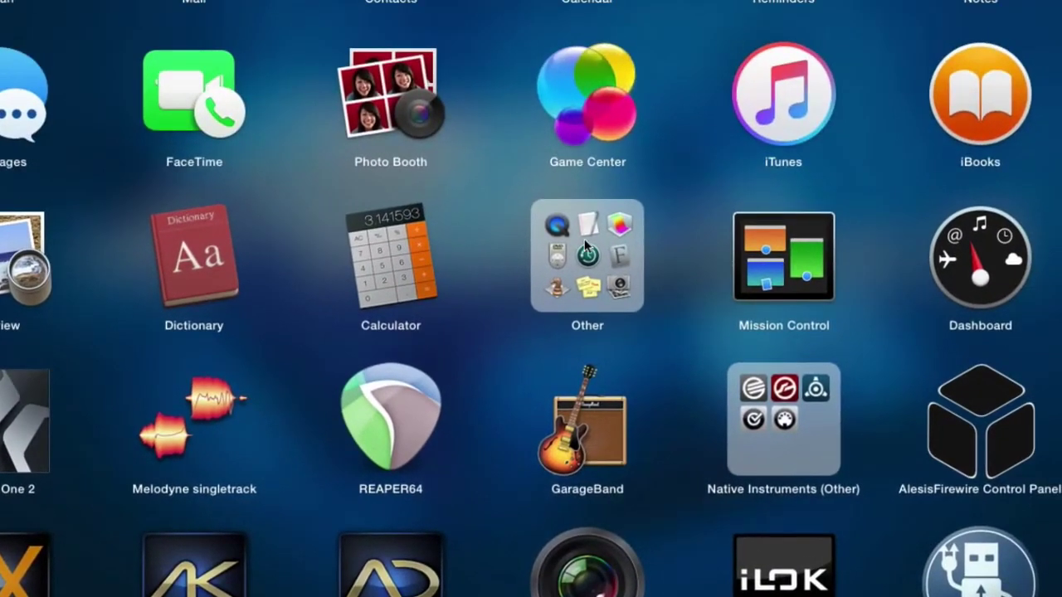
{"action": "left_click", "coordinate": [584, 244]}
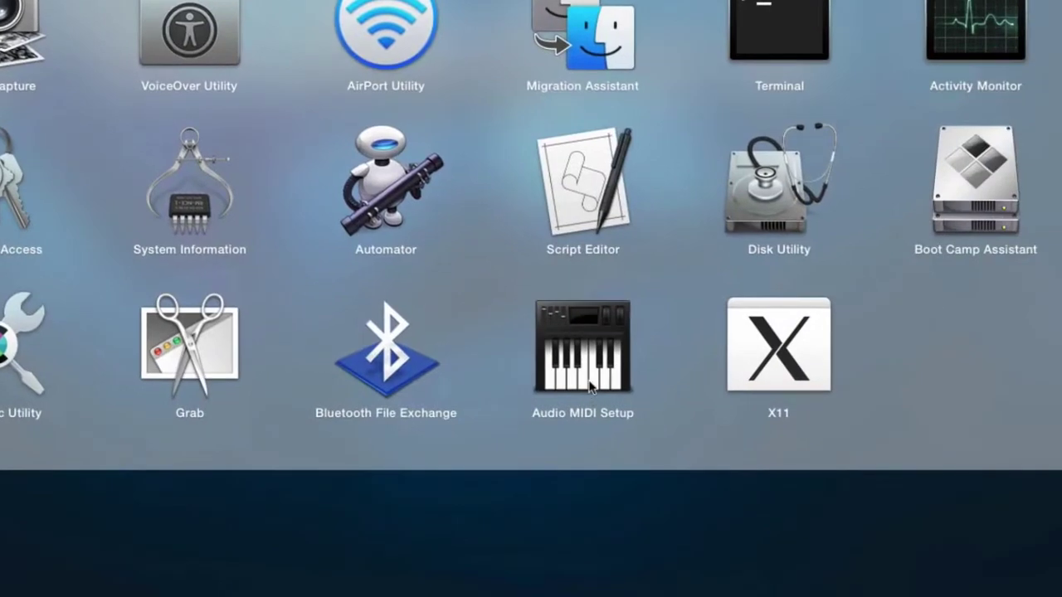
{"action": "left_click", "coordinate": [677, 476]}
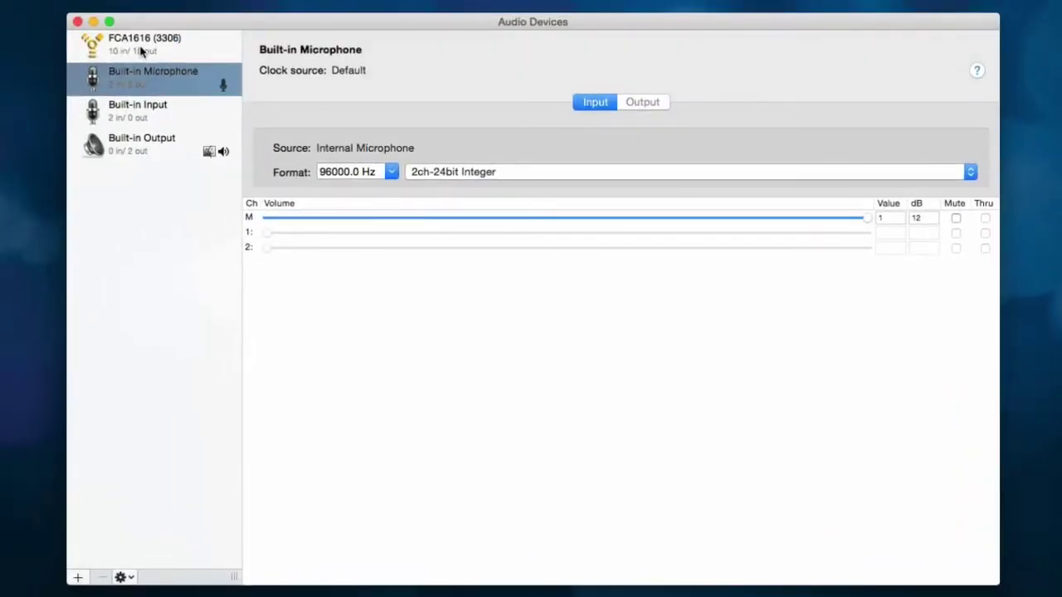
Review the FCA1616 (3306) input channels, then its output channels at 48000.0 Hz
{"action": "left_click", "coordinate": [141, 51]}
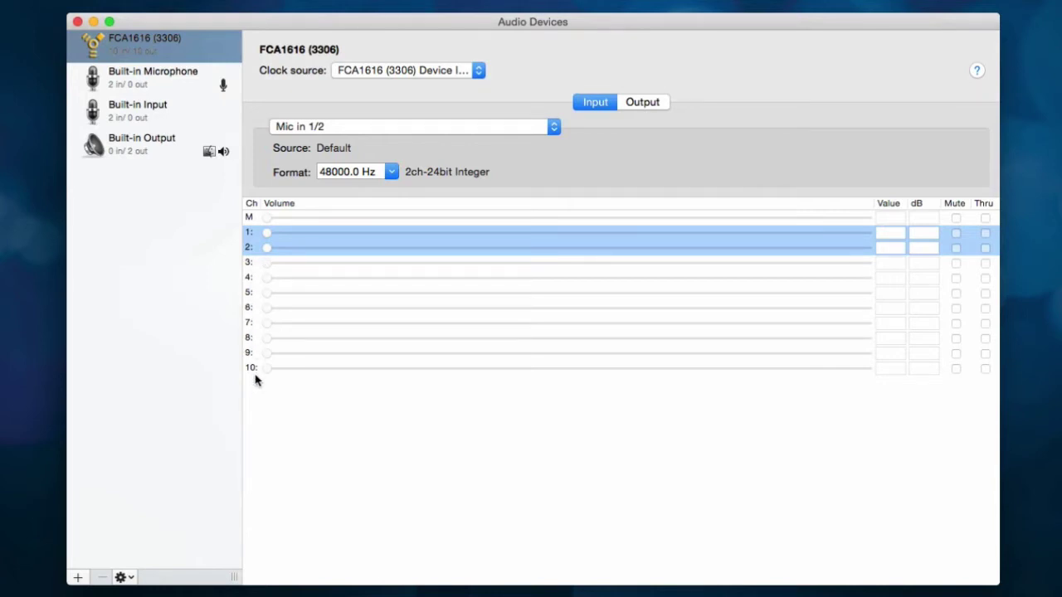
{"action": "left_click", "coordinate": [644, 104]}
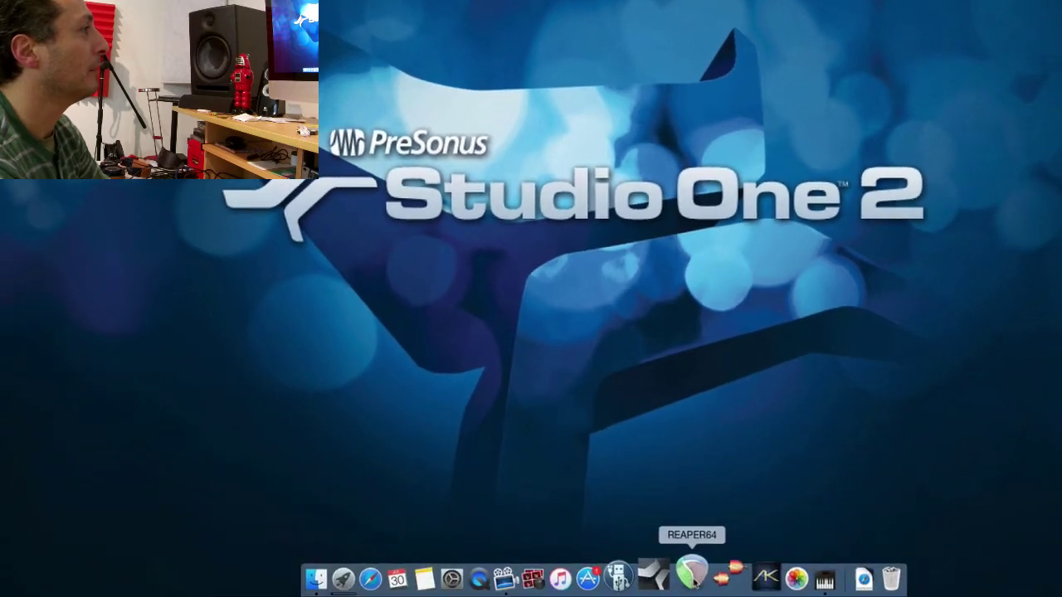
Start REAPER64 from the Dock and approve opening the downloaded app
{"action": "left_click", "coordinate": [693, 576]}
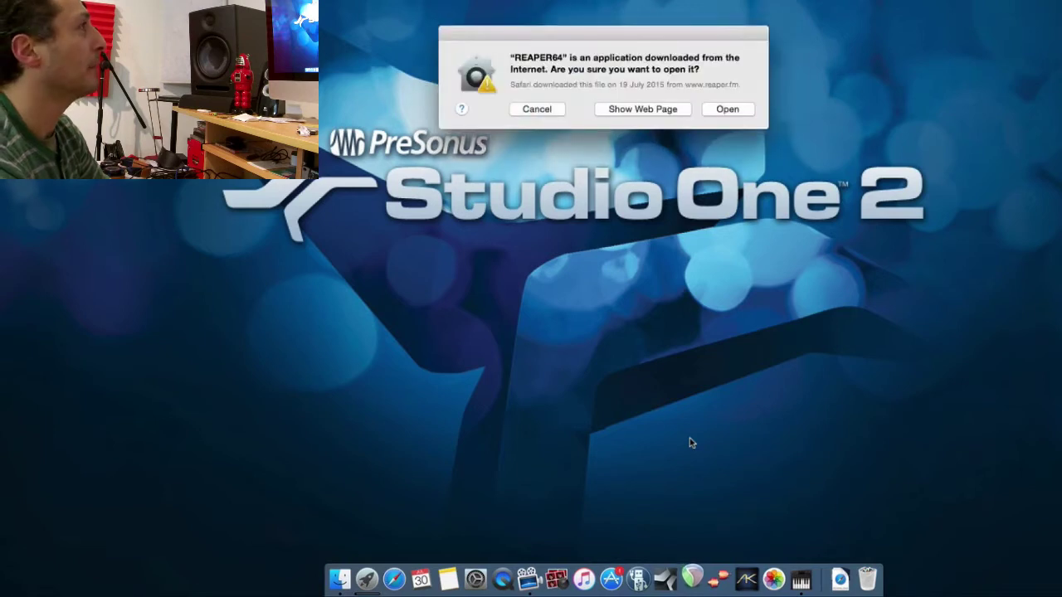
{"action": "left_click", "coordinate": [721, 112]}
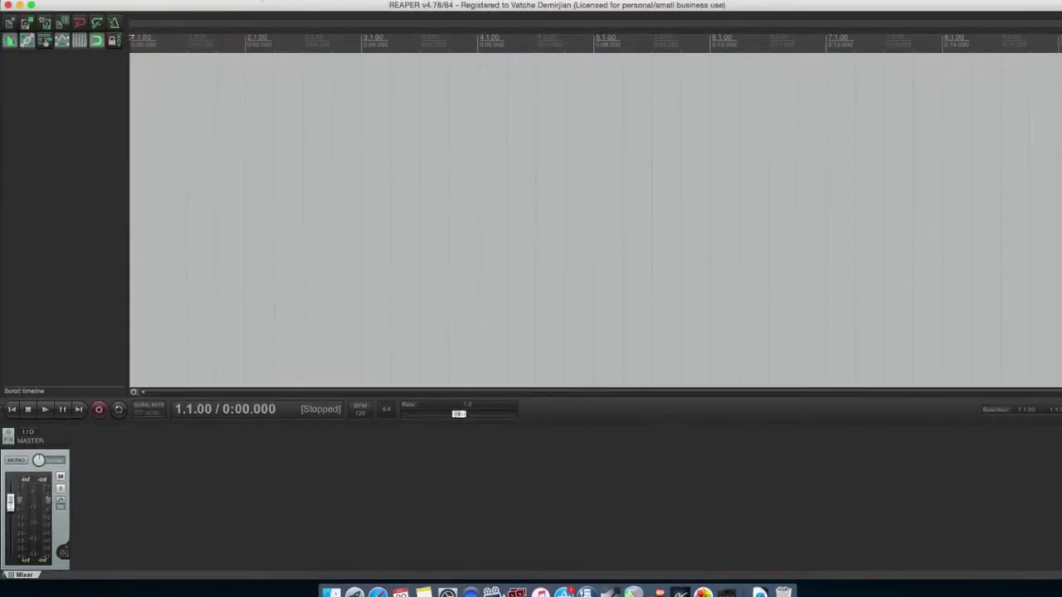
{"action": "left_click", "coordinate": [265, 0]}
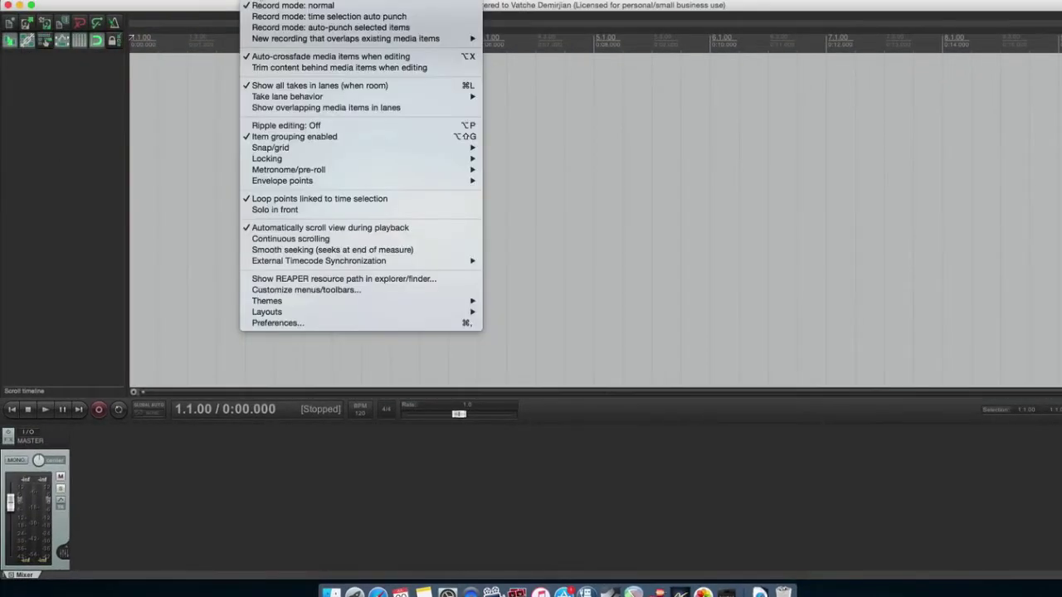
{"action": "left_click", "coordinate": [272, 324]}
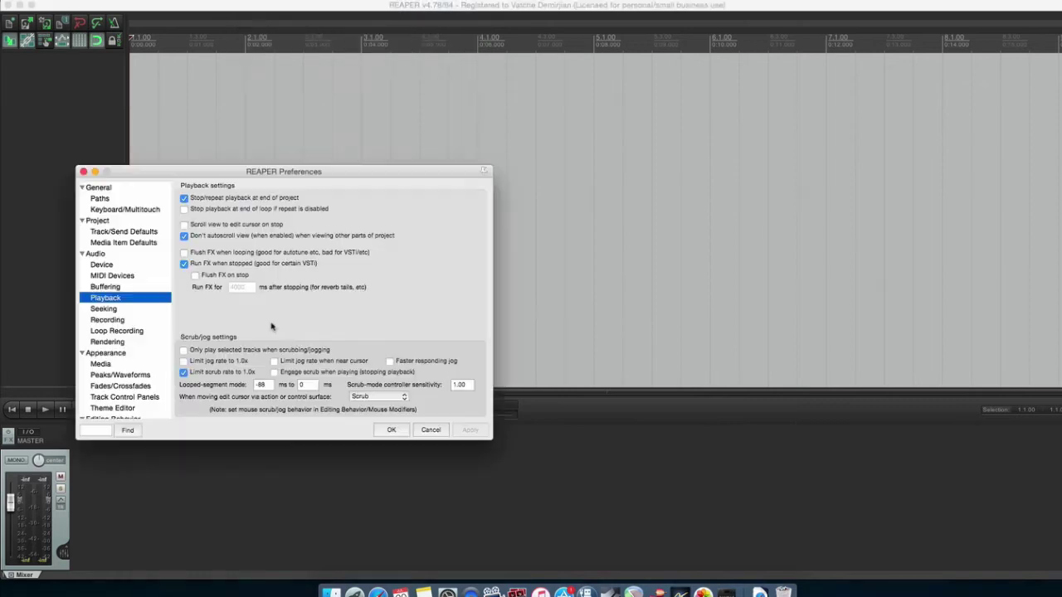
{"action": "left_click", "coordinate": [102, 265]}
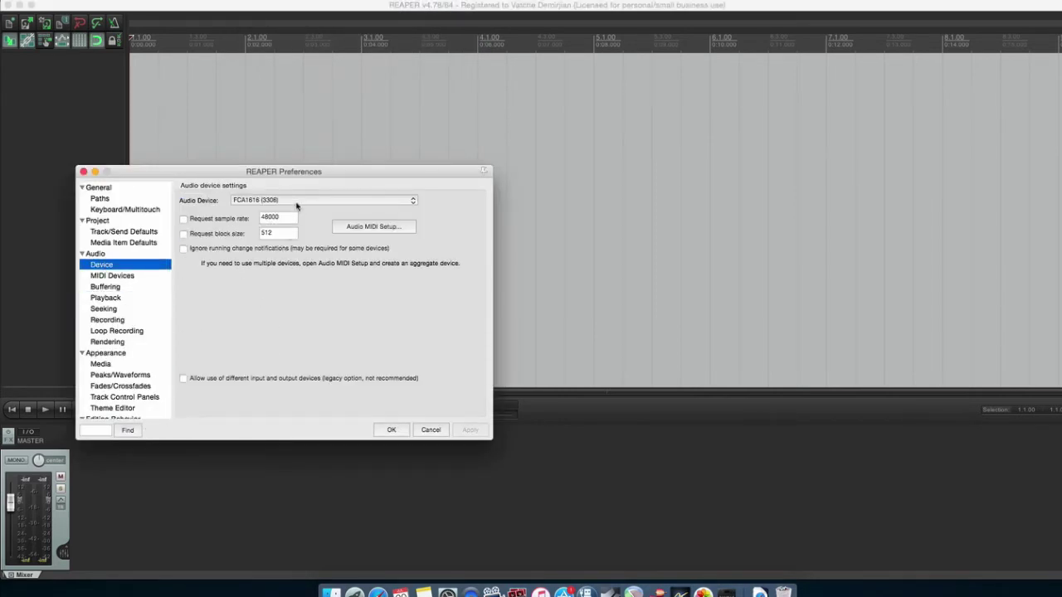
{"action": "left_click_drag", "start_coordinate": [337, 177], "coordinate": [506, 179]}
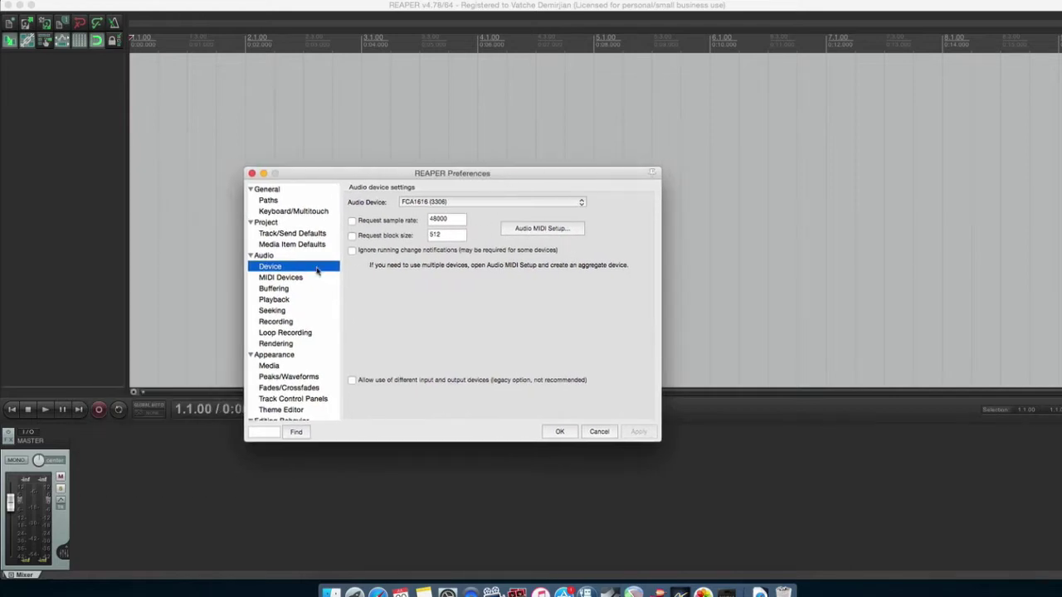
{"action": "left_click", "coordinate": [290, 278]}
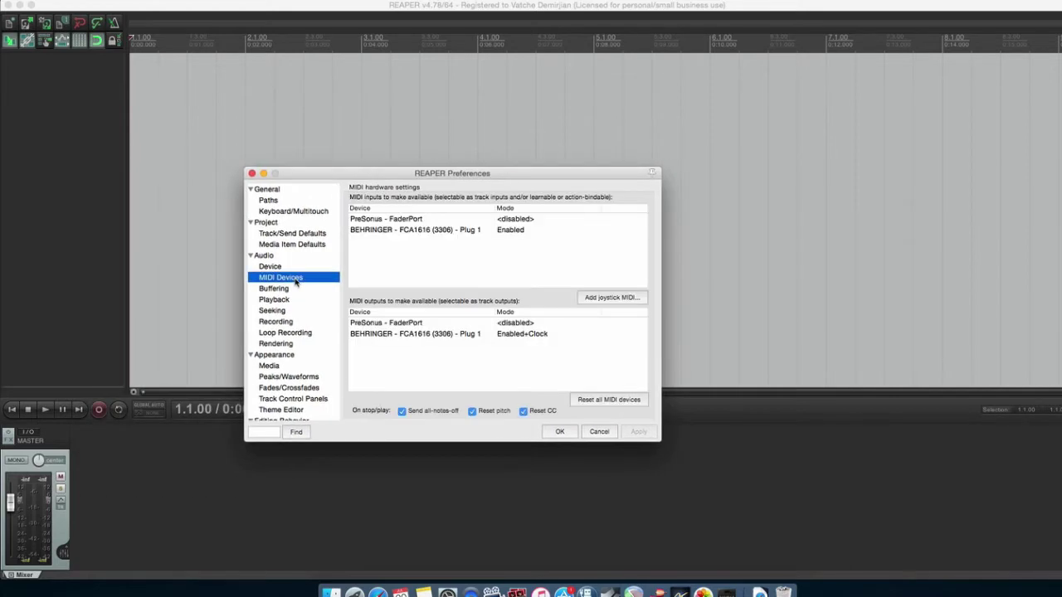
{"action": "left_click", "coordinate": [382, 232]}
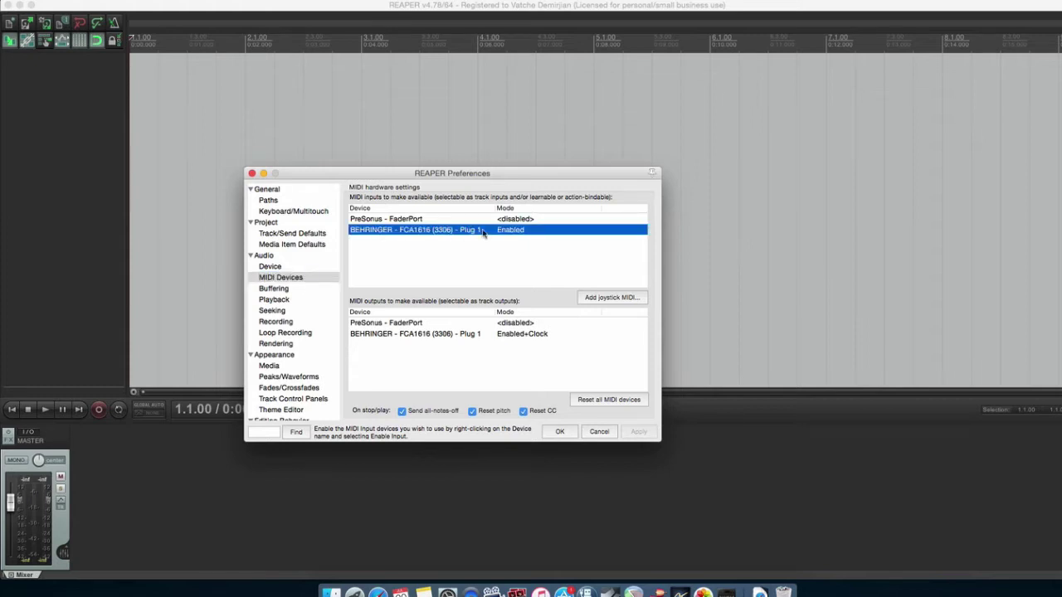
{"action": "left_click", "coordinate": [398, 334]}
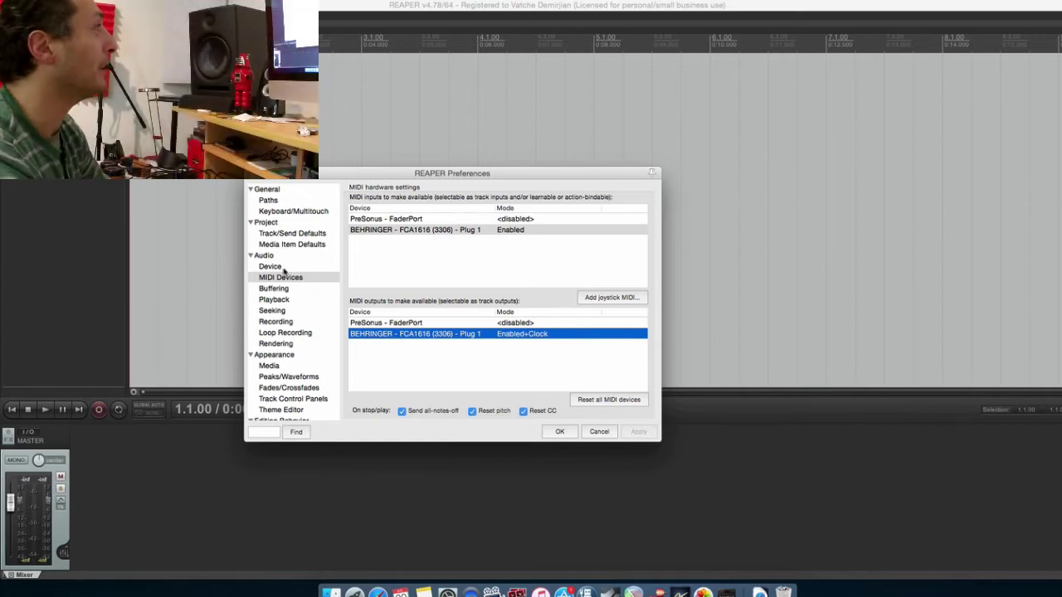
{"action": "left_click", "coordinate": [281, 268]}
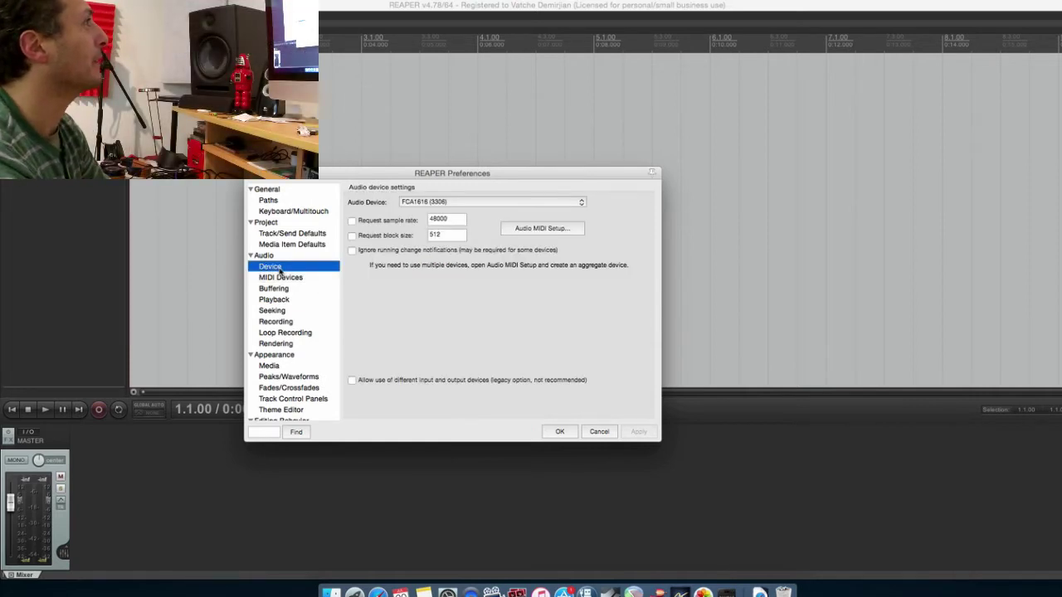
{"action": "left_click", "coordinate": [559, 432]}
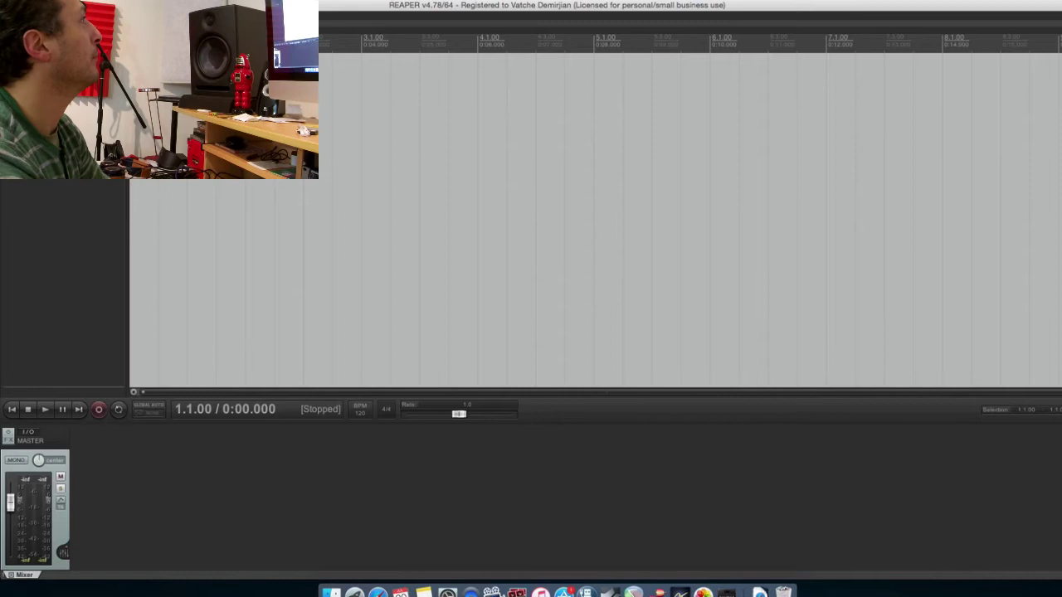
Insert a new Track 1 recording from Input: Mono > Input 1
{"action": "left_click", "coordinate": [233, 1]}
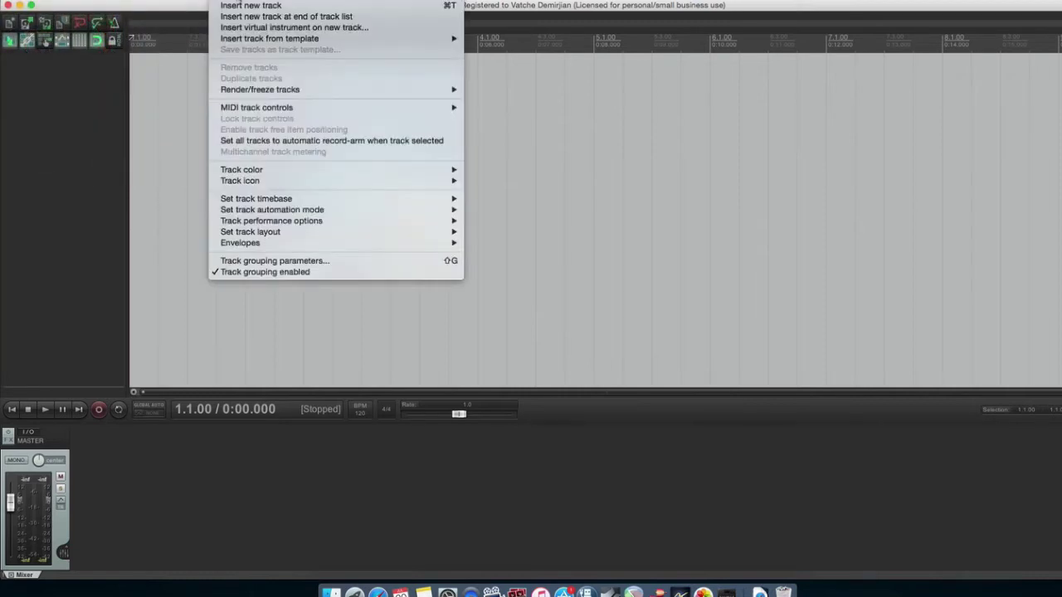
{"action": "left_click", "coordinate": [233, 9]}
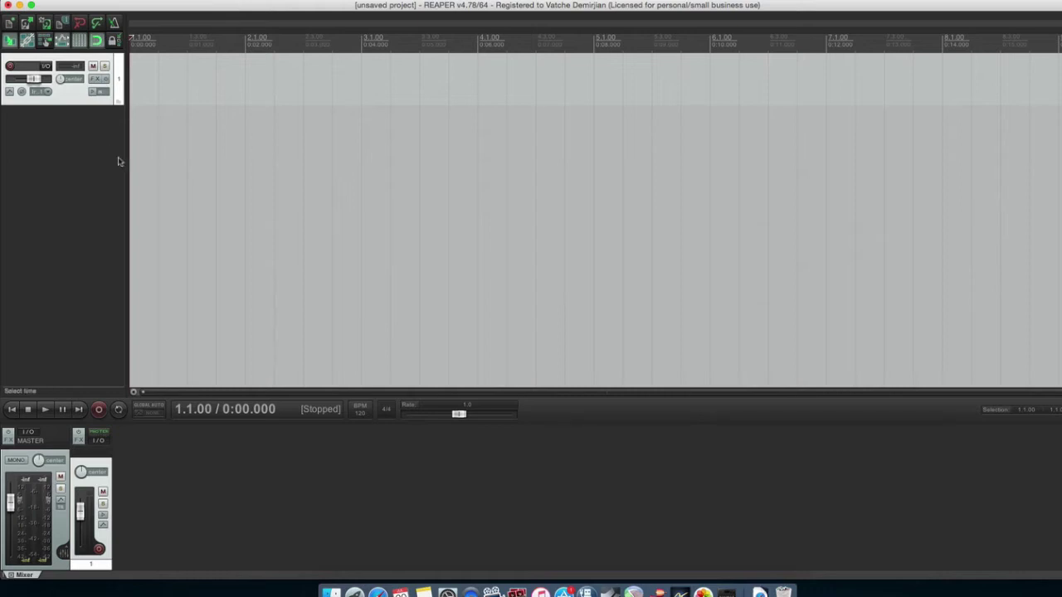
{"action": "left_click", "coordinate": [48, 95]}
{"action": "mouse_move", "coordinate": [76, 101]}
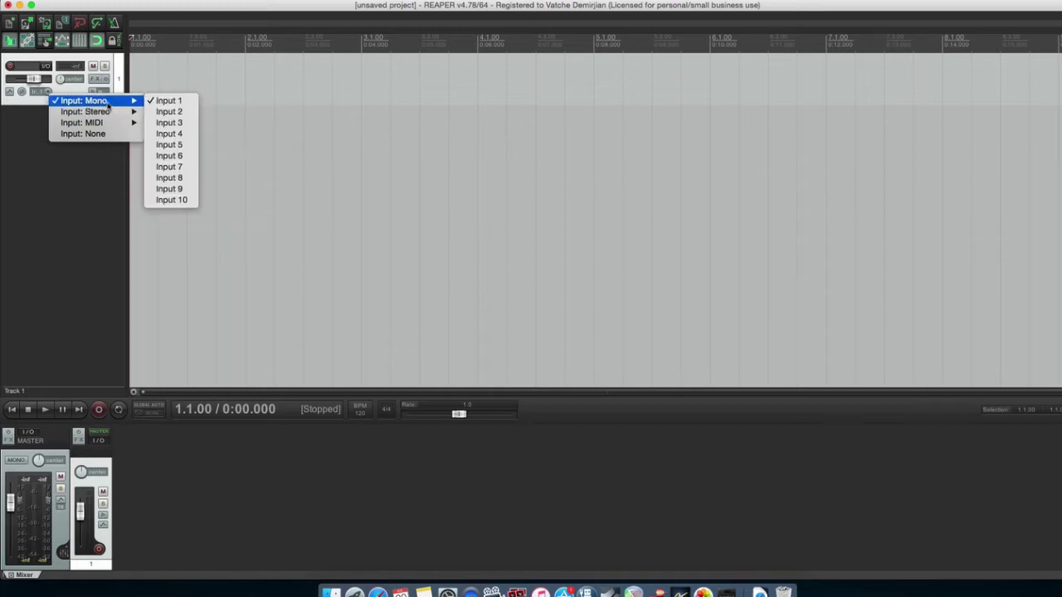
{"action": "left_click", "coordinate": [170, 101]}
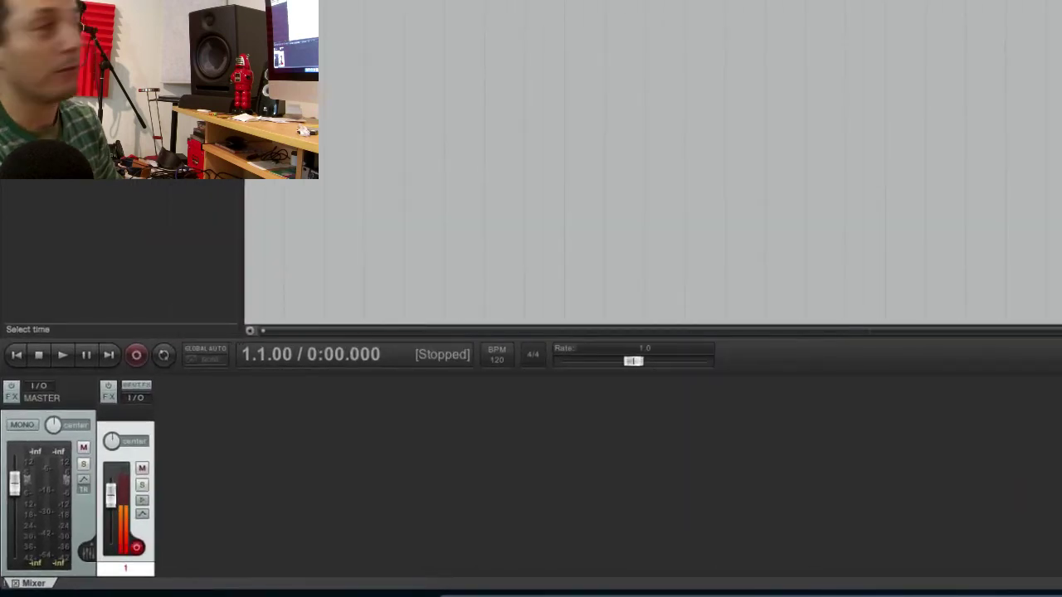
Widen the track panel, enlarge Track 1, confirm its mono input, and record a vocal take
{"action": "left_click_drag", "start_coordinate": [244, 5], "coordinate": [343, 5]}
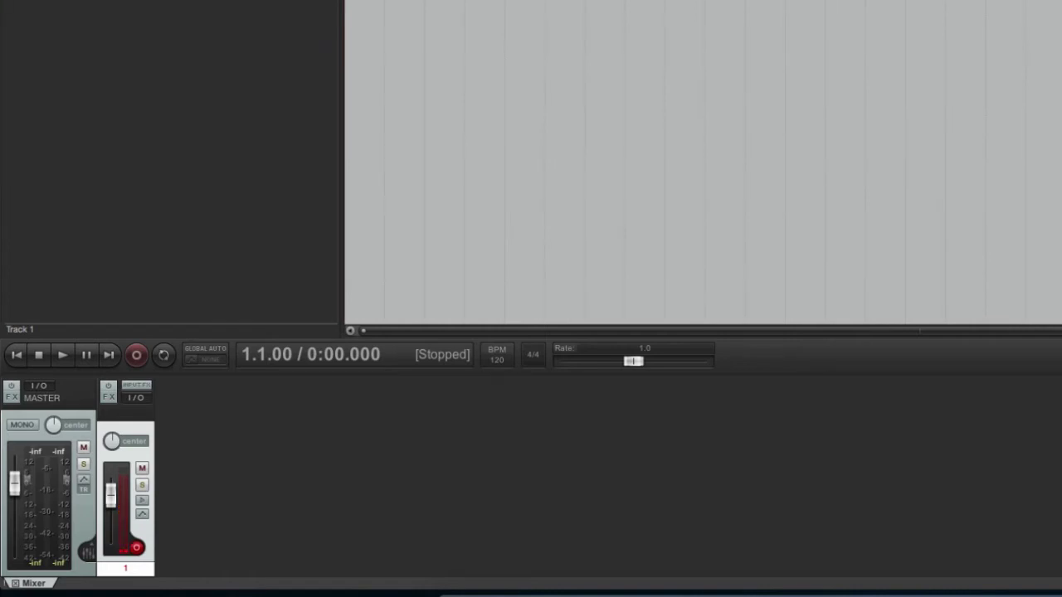
{"action": "left_click_drag", "start_coordinate": [247, 0], "coordinate": [246, 43]}
{"action": "left_click", "coordinate": [263, 49]}
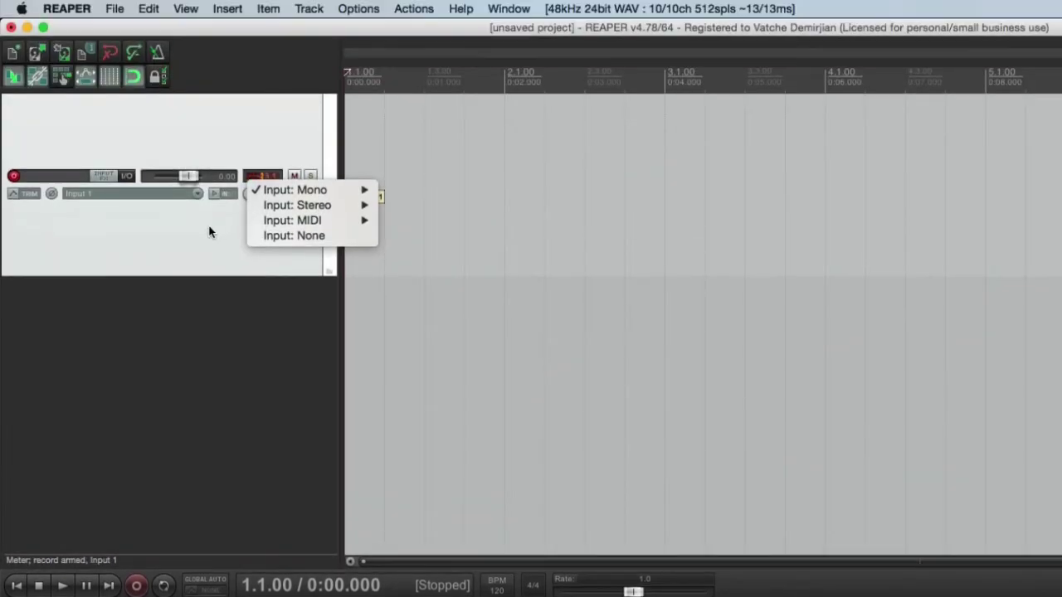
{"action": "left_click", "coordinate": [200, 8]}
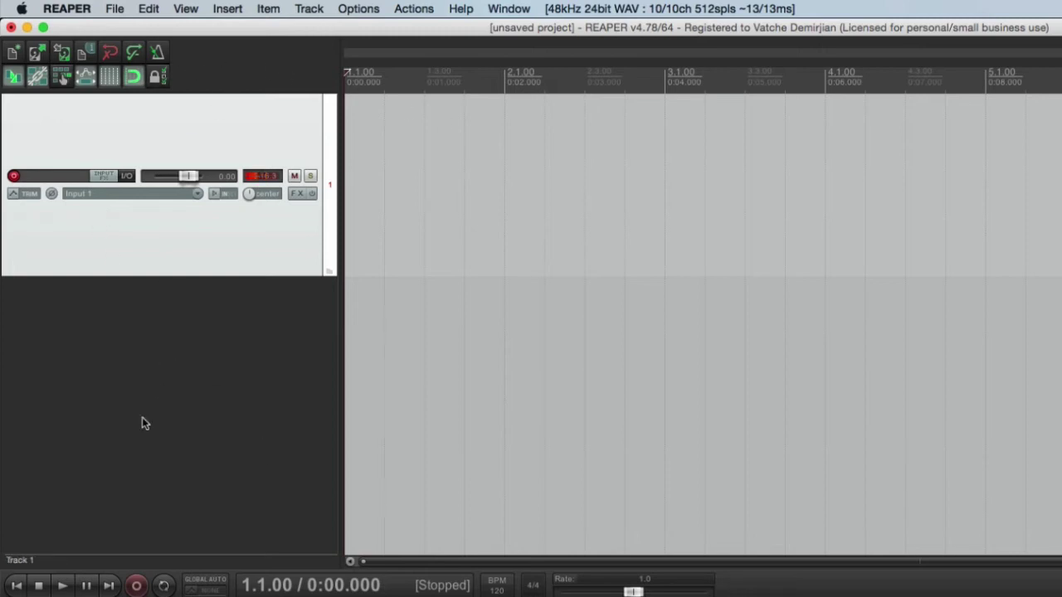
{"action": "left_click", "coordinate": [136, 586]}
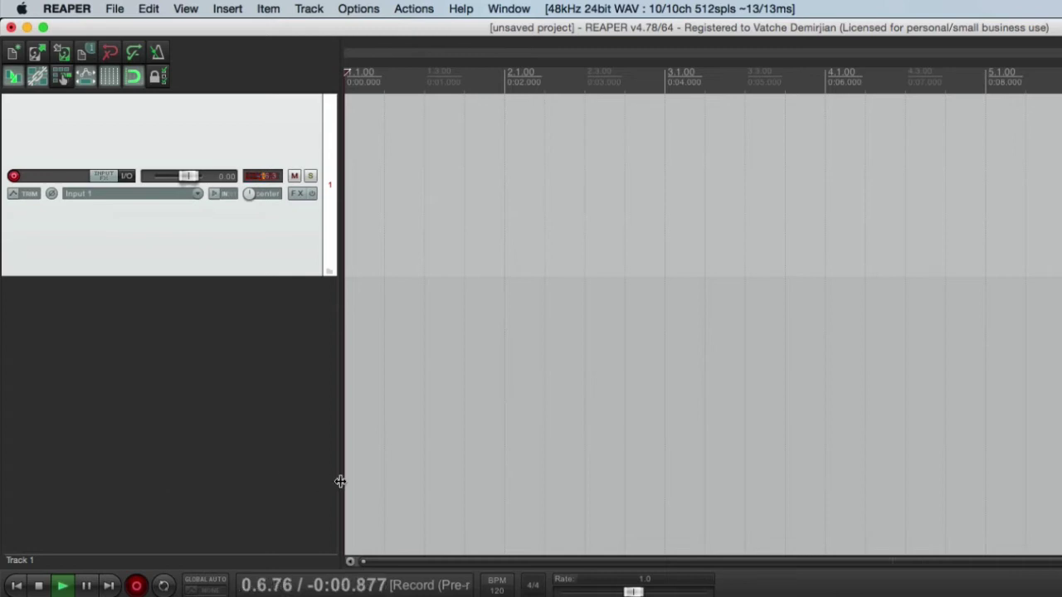
{"action": "left_click_drag", "start_coordinate": [337, 481], "coordinate": [230, 483]}
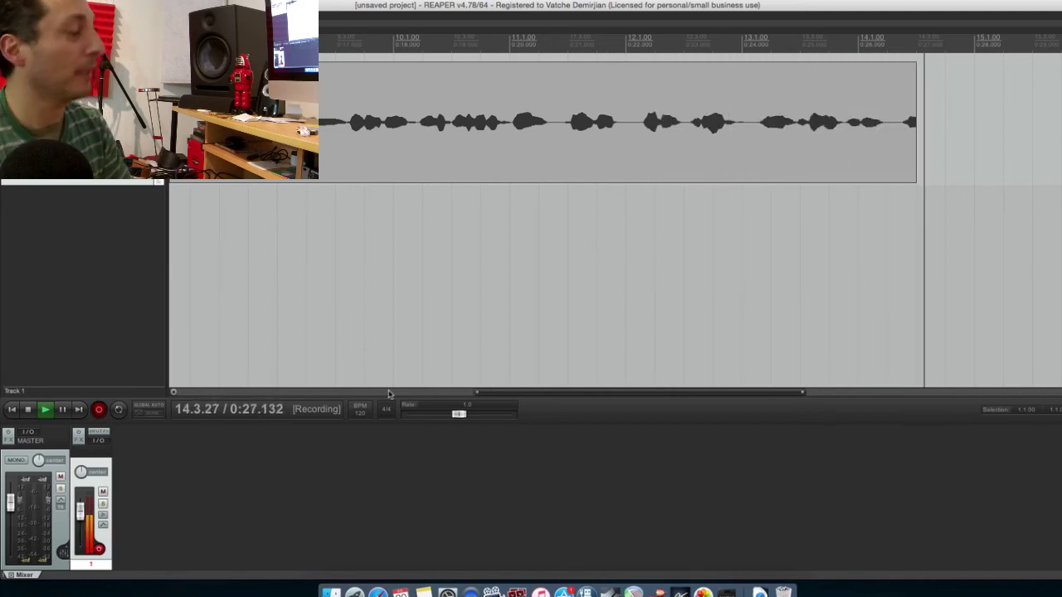
Stop recording, save 01-150730_2200.wav, and play back the vocal take
{"action": "left_click", "coordinate": [28, 410]}
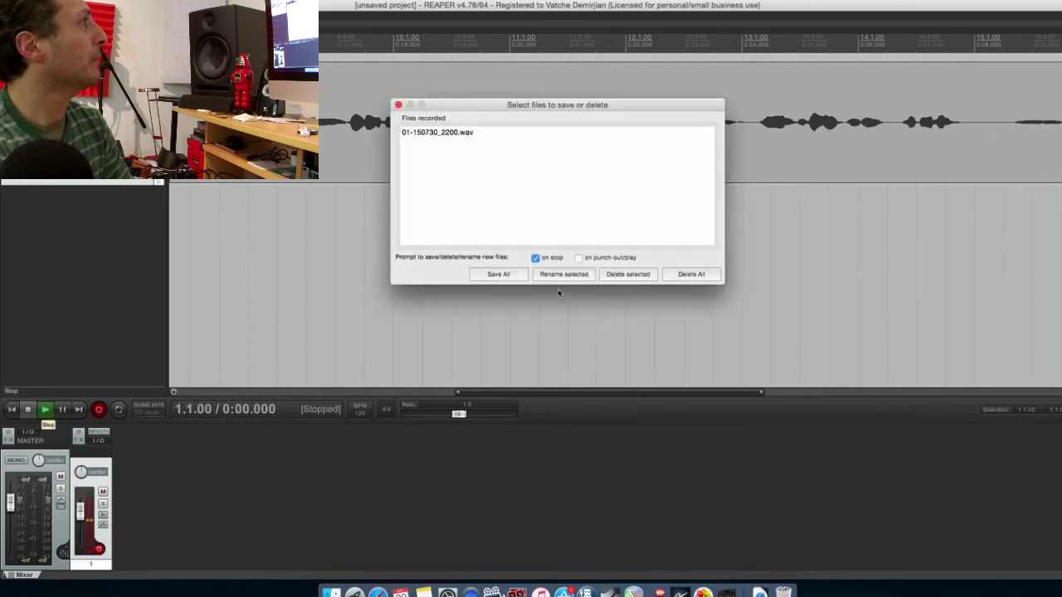
{"action": "left_click", "coordinate": [502, 274]}
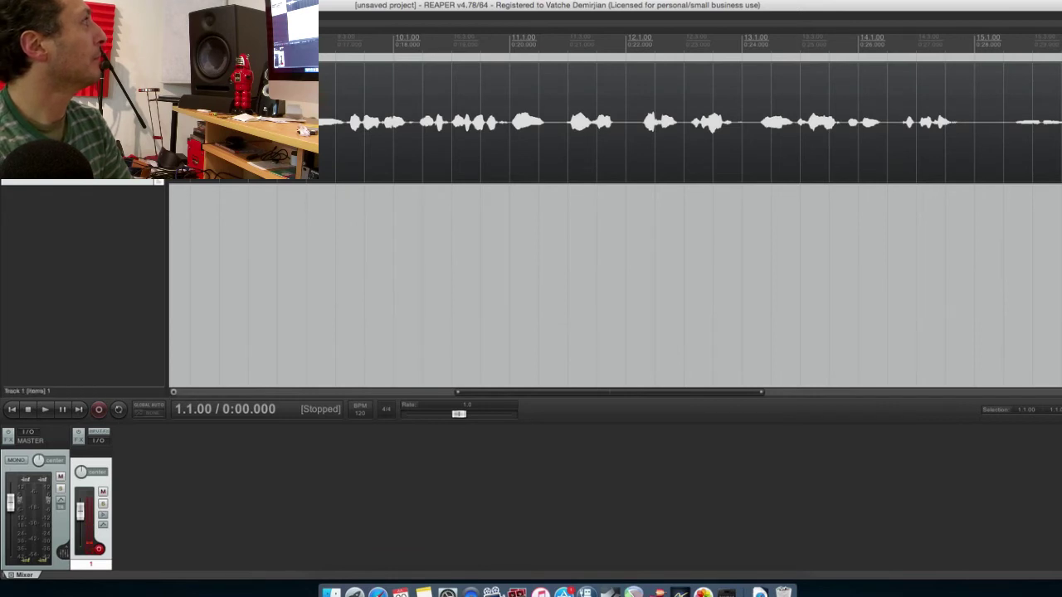
{"action": "left_click", "coordinate": [45, 409]}
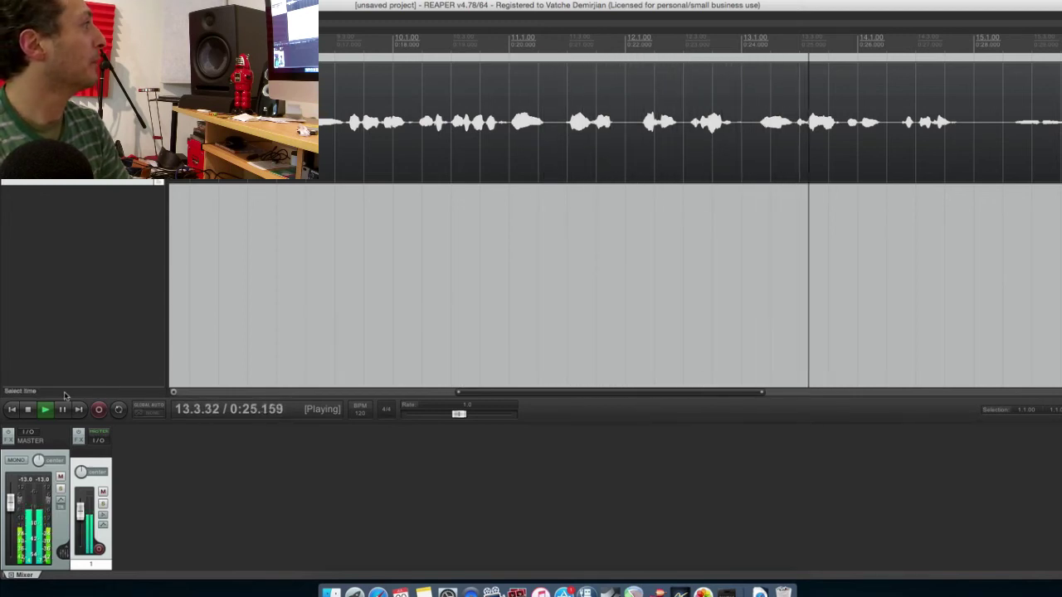
{"action": "key", "text": "space"}
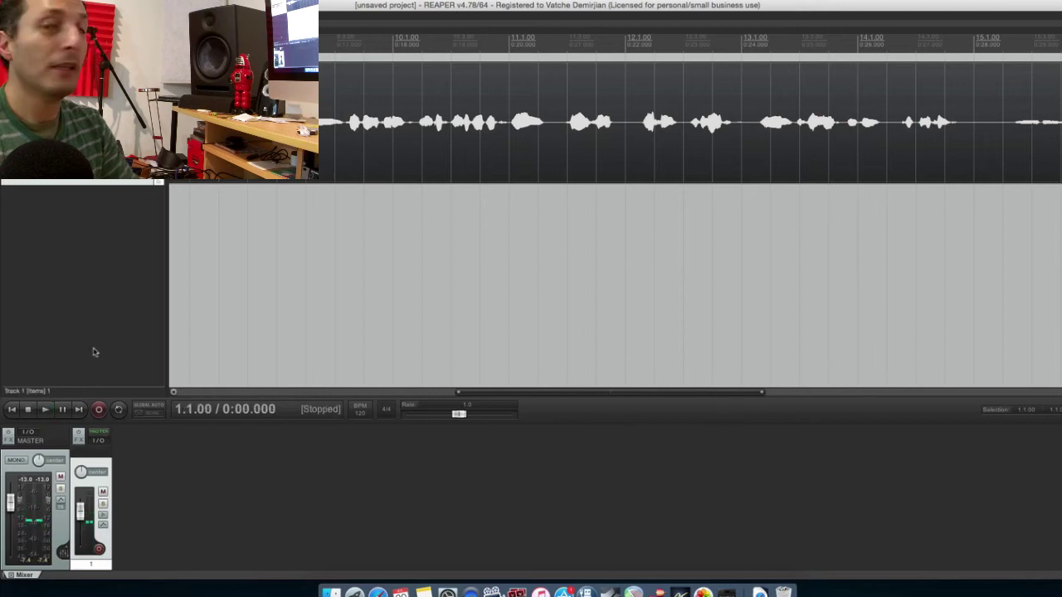